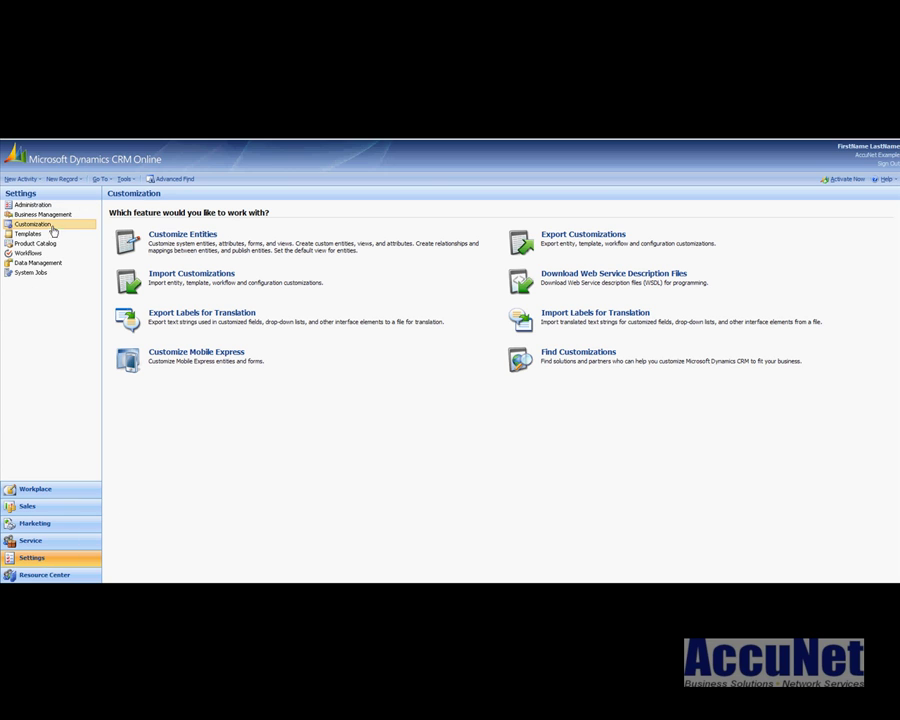
Open the Account entity from the customizable entities and list its attributes.
click(44, 225)
click(177, 236)
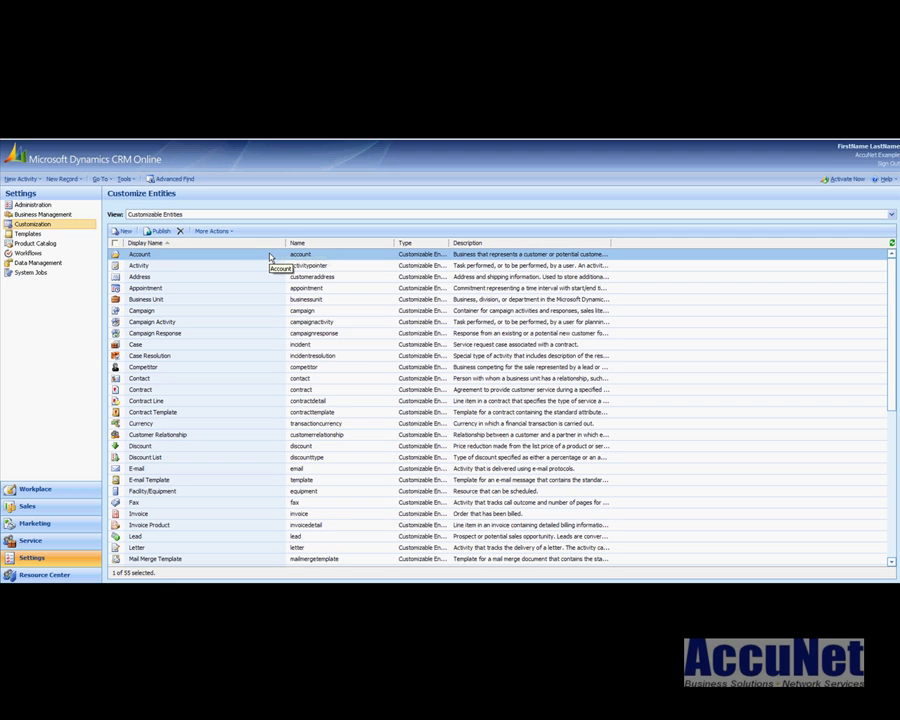
double_click(156, 258)
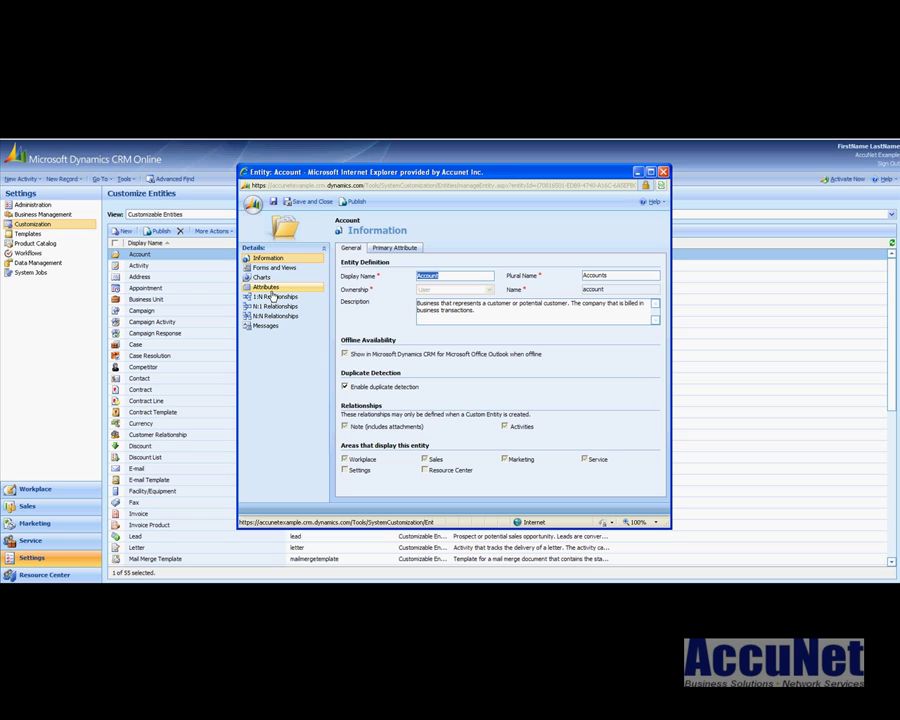
click(280, 290)
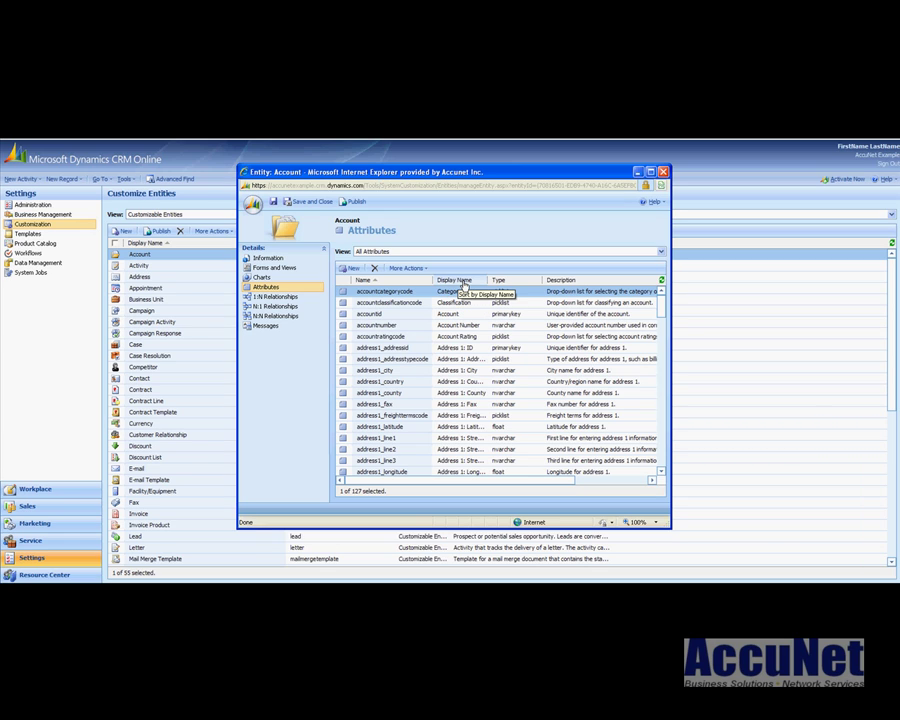
Sort the Account attributes by display name and open the Category attribute for editing.
click(470, 284)
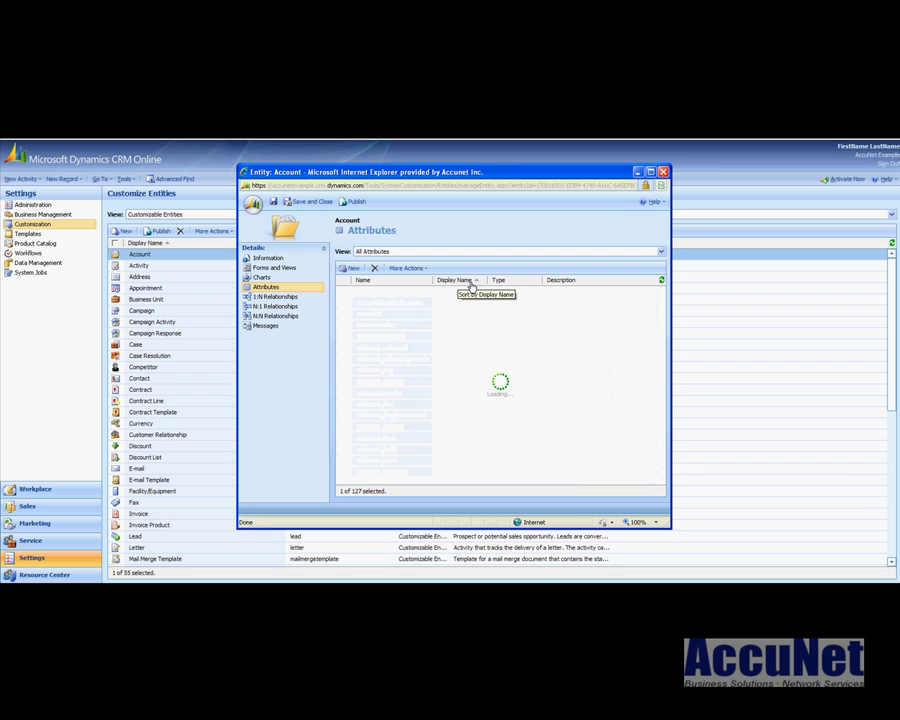
scroll(470, 313, down, 10)
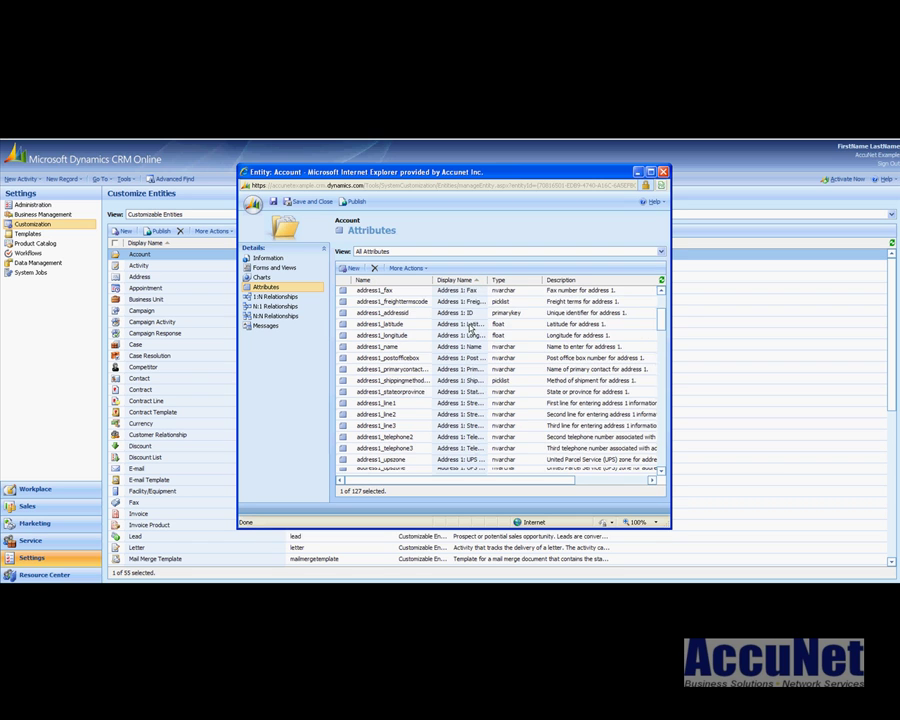
scroll(470, 330, down, 6)
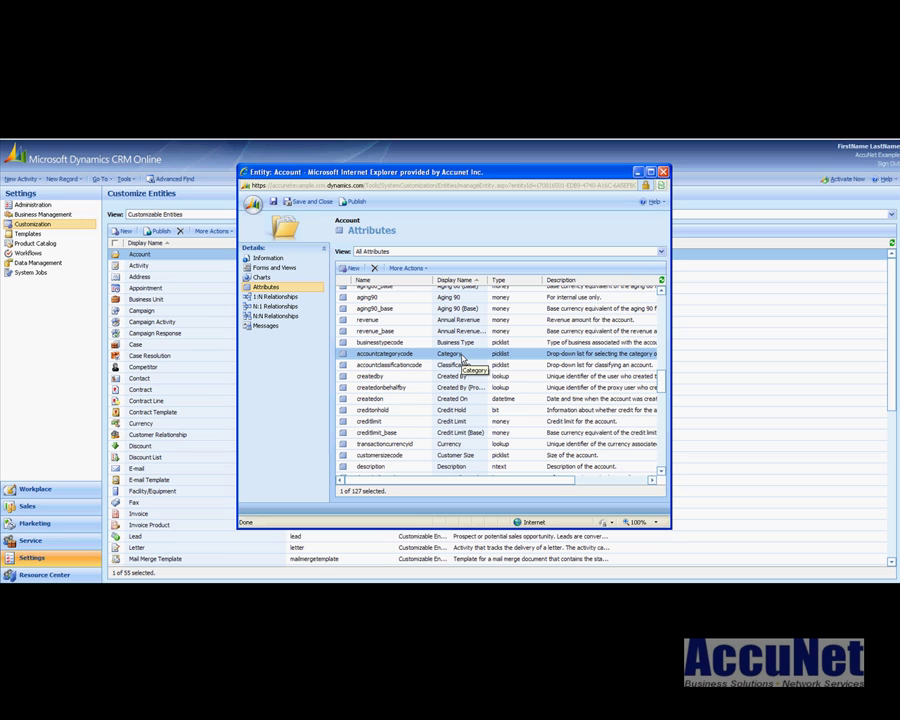
double_click(462, 356)
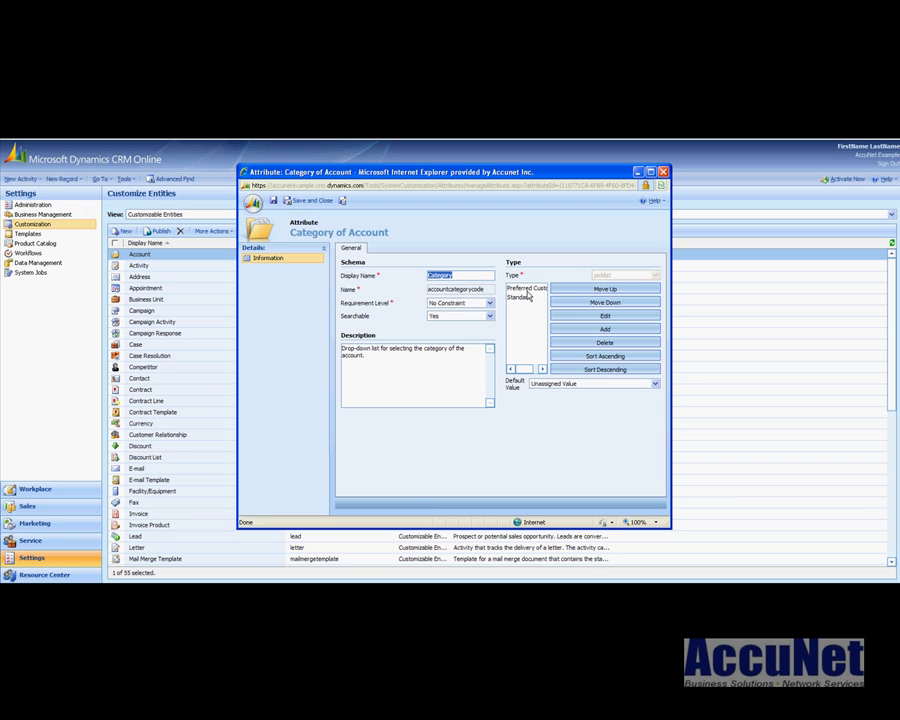
Add a new list value labelled On Hold to the Category picklist.
click(606, 331)
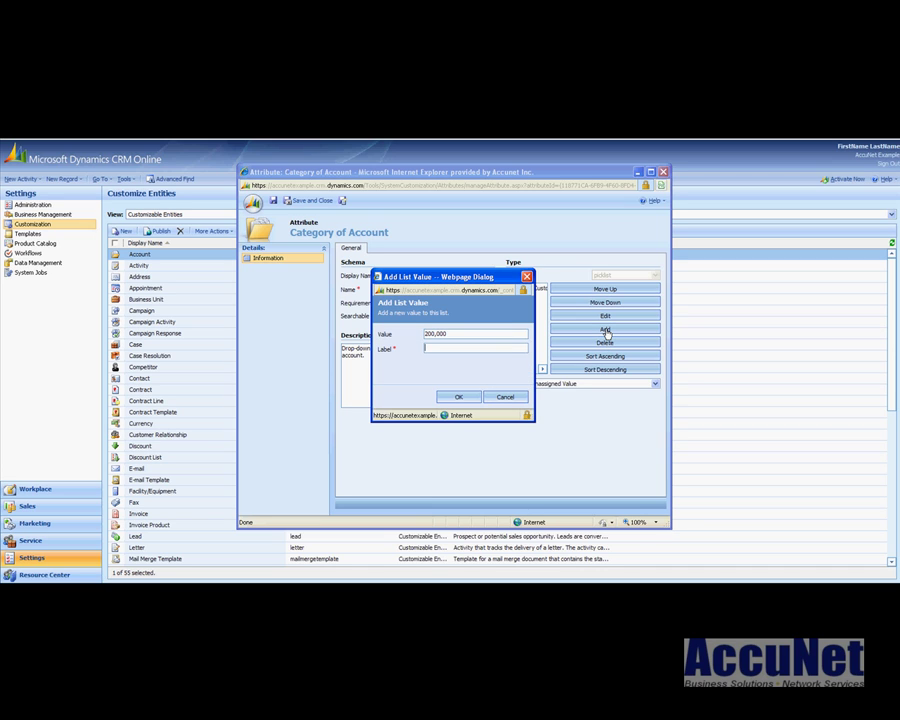
text(On Hold)
click(466, 399)
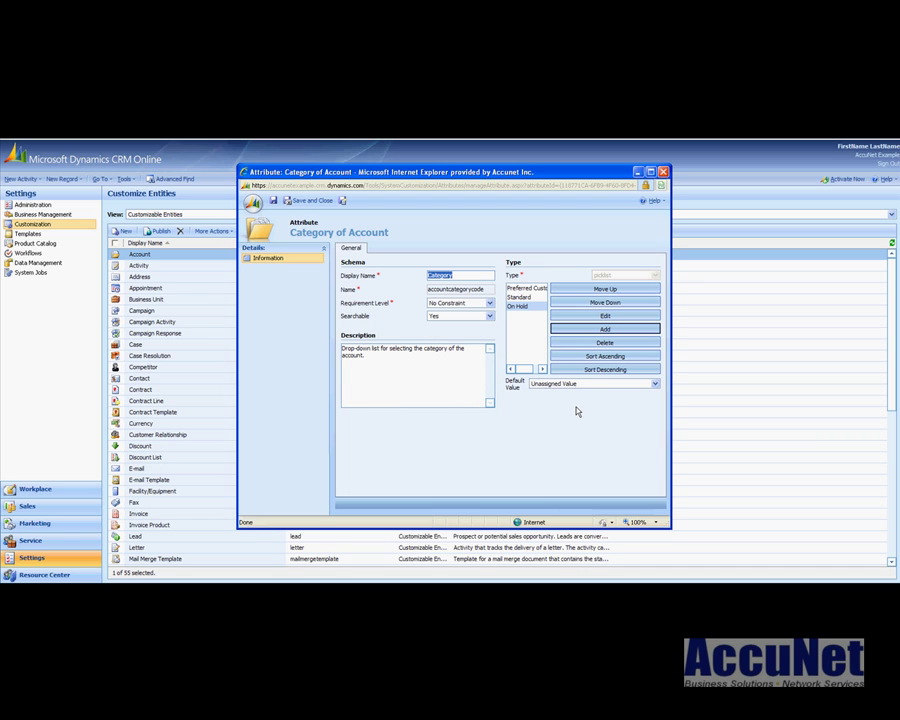
Arrange the Category picklist in ascending order with On Hold first, and save and close the attribute.
click(598, 357)
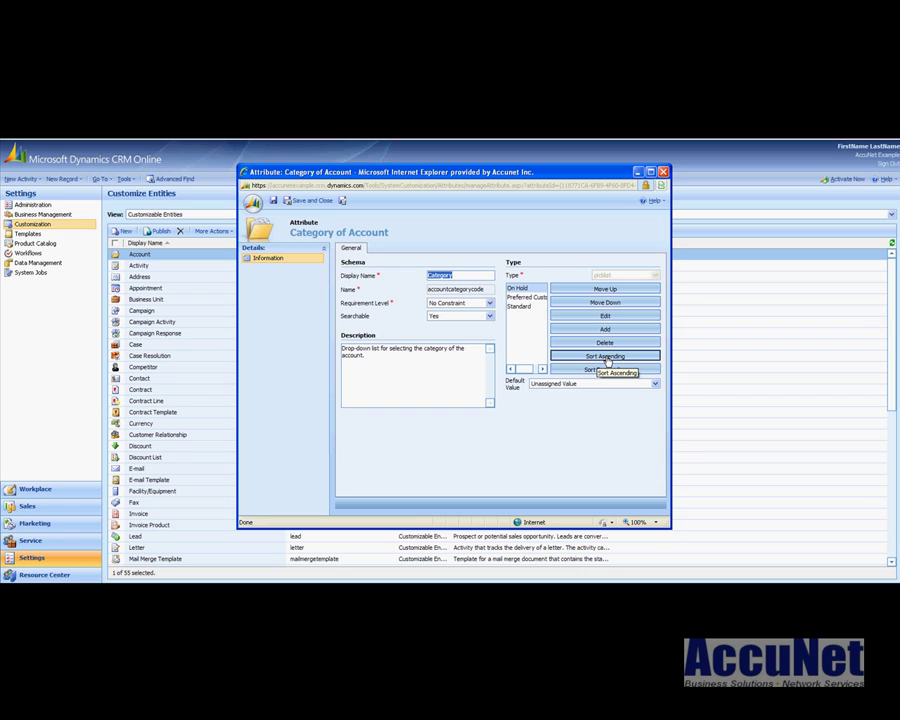
click(603, 304)
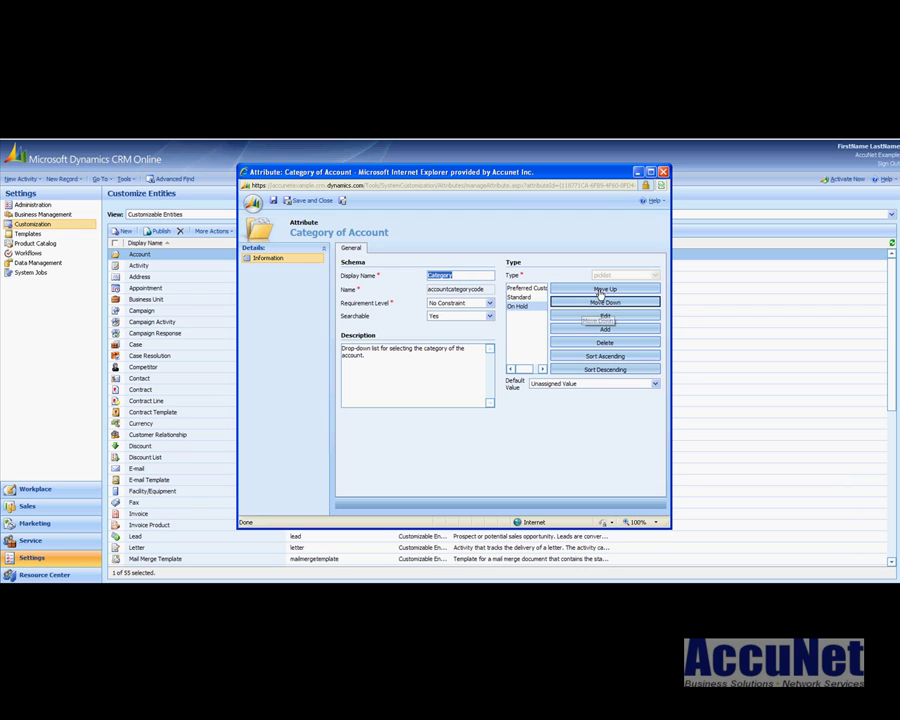
click(601, 290)
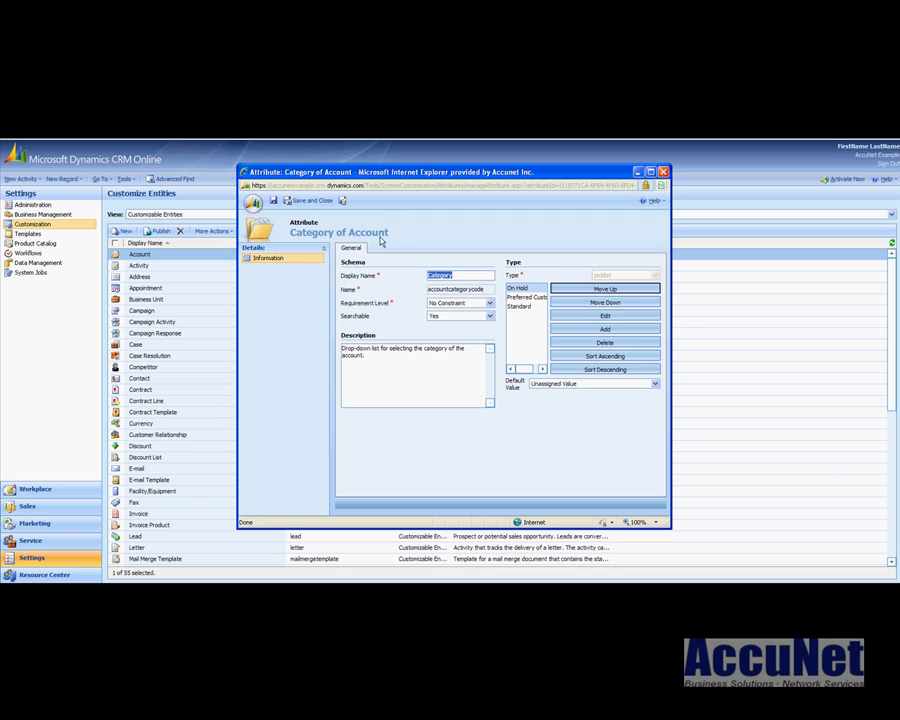
click(307, 203)
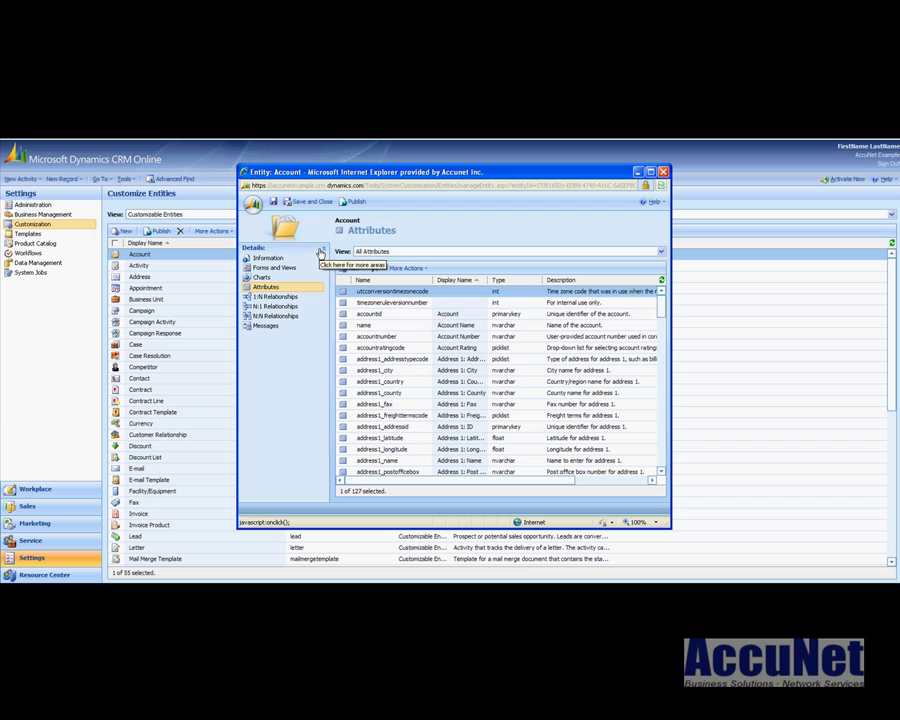
Open the My Active Accounts view of the Account entity and add the Category column to it.
click(290, 268)
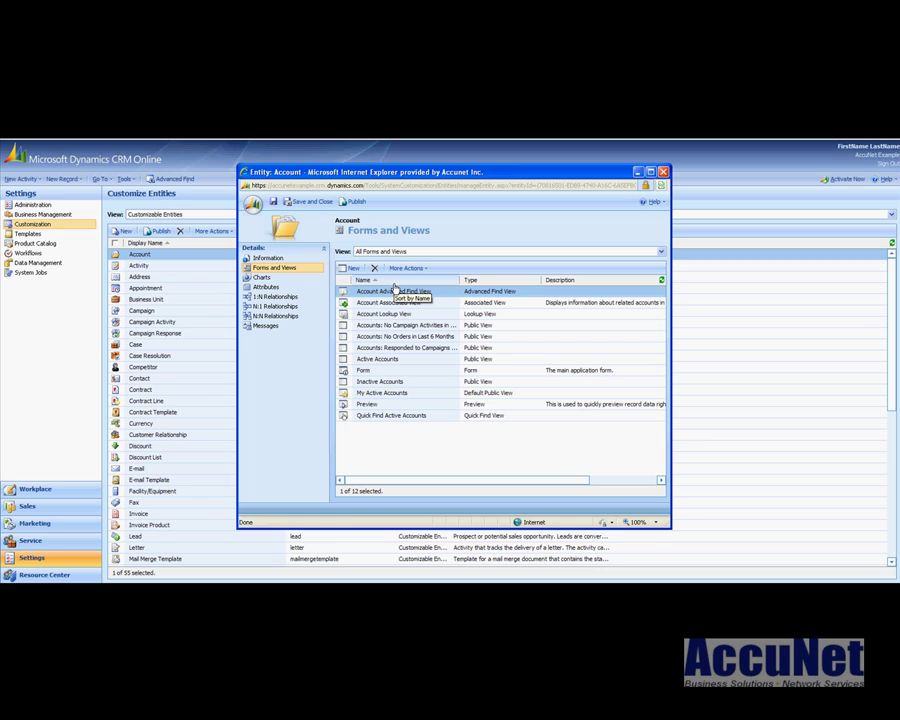
click(406, 395)
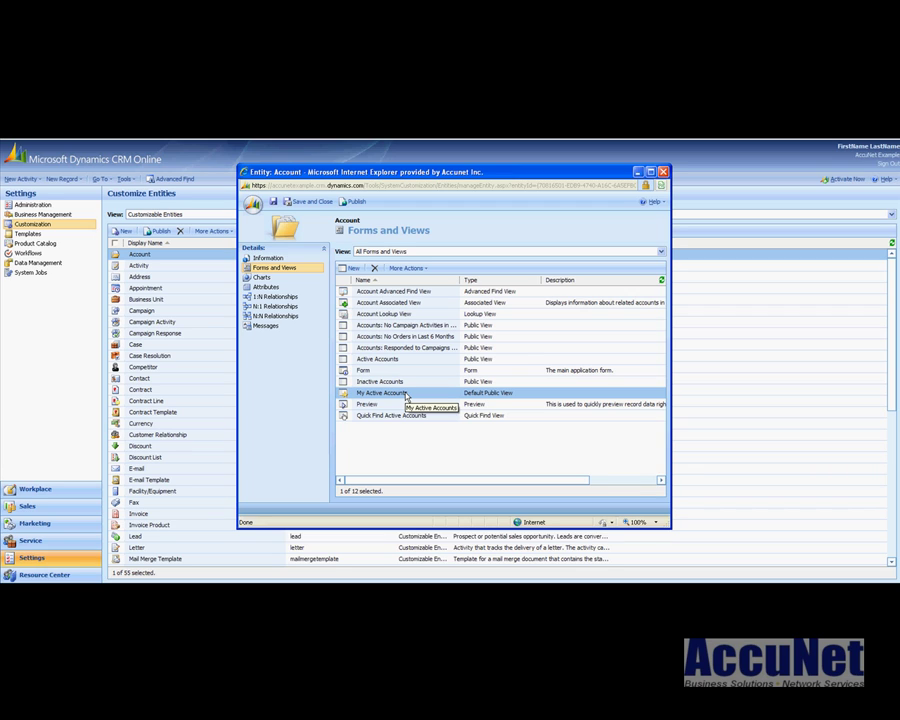
double_click(406, 395)
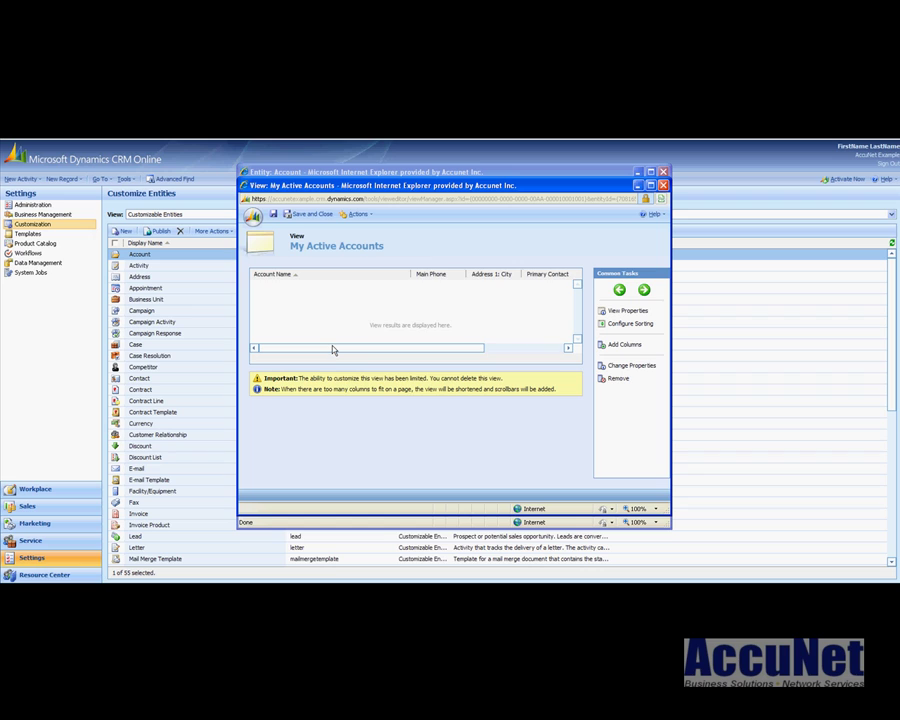
drag(334, 349, 437, 354)
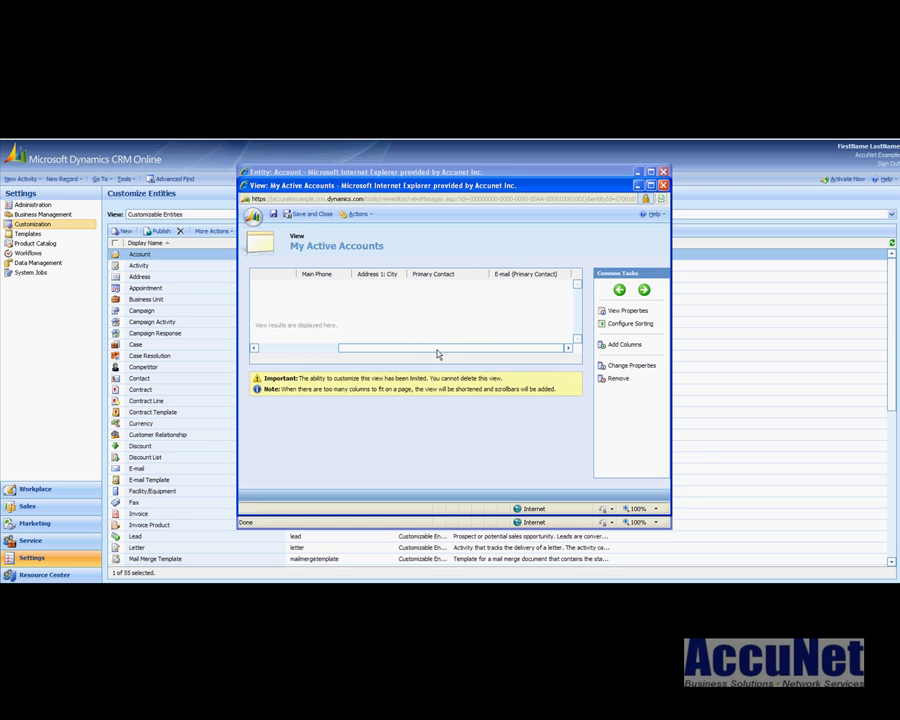
click(624, 345)
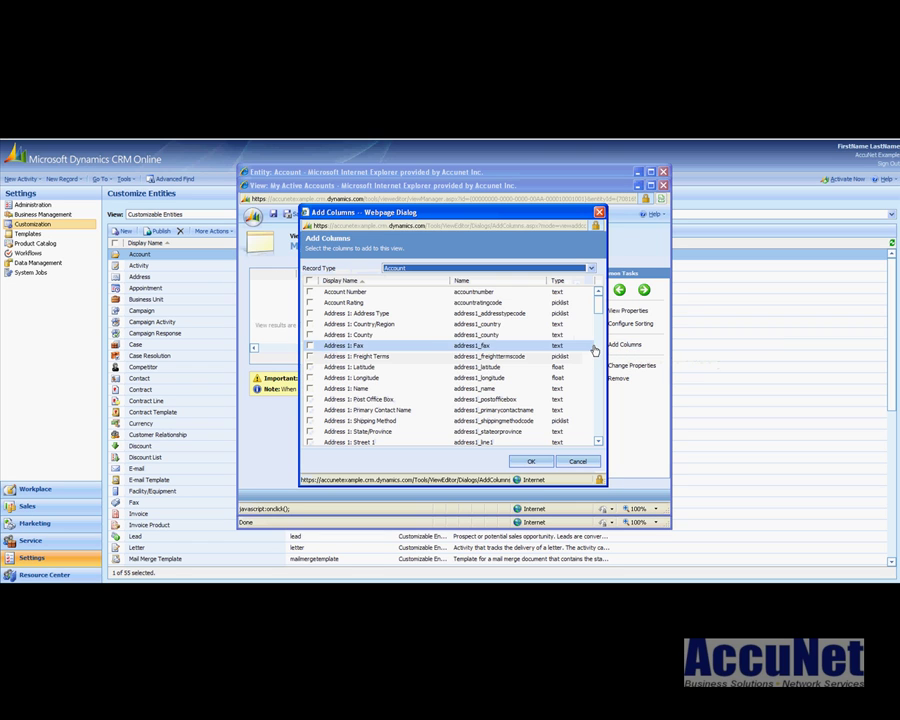
drag(599, 311, 599, 365)
click(440, 387)
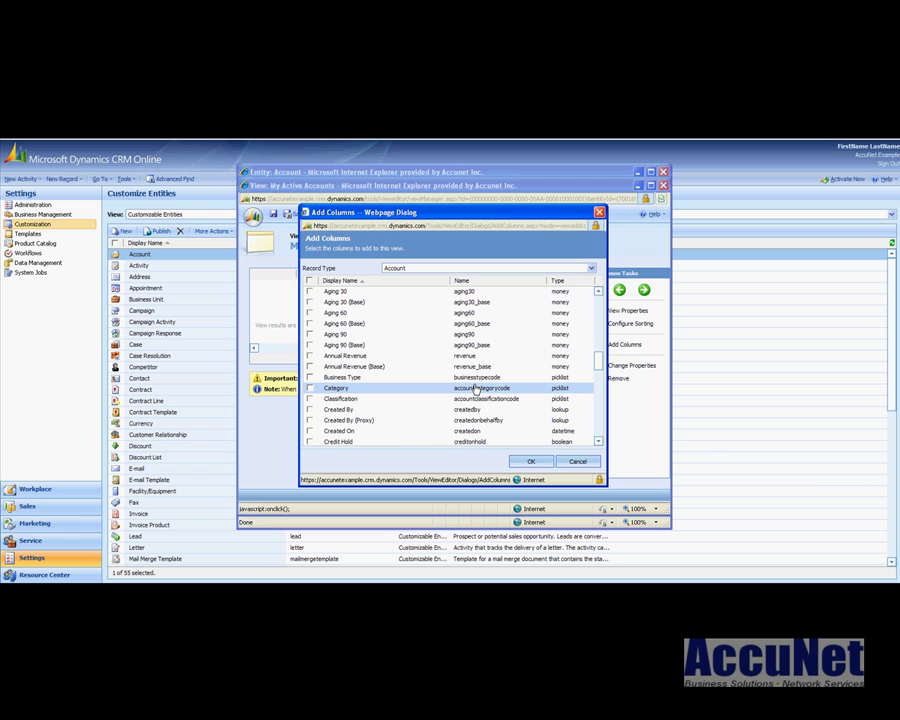
click(532, 464)
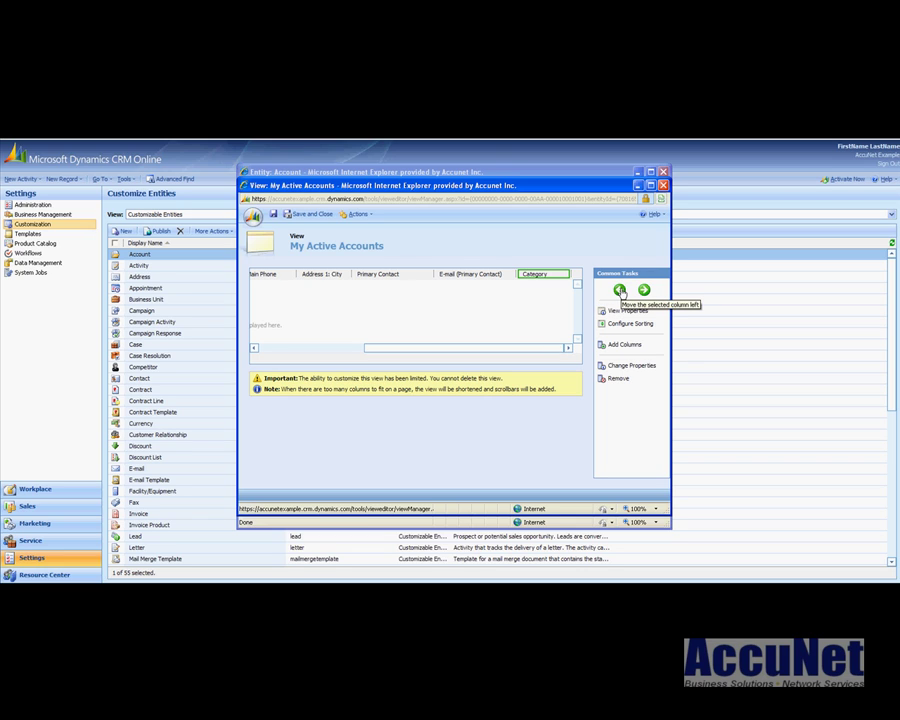
Move the Category column directly after Account Name in My Active Accounts, and save and close the view.
click(620, 290)
click(620, 290)
click(620, 290)
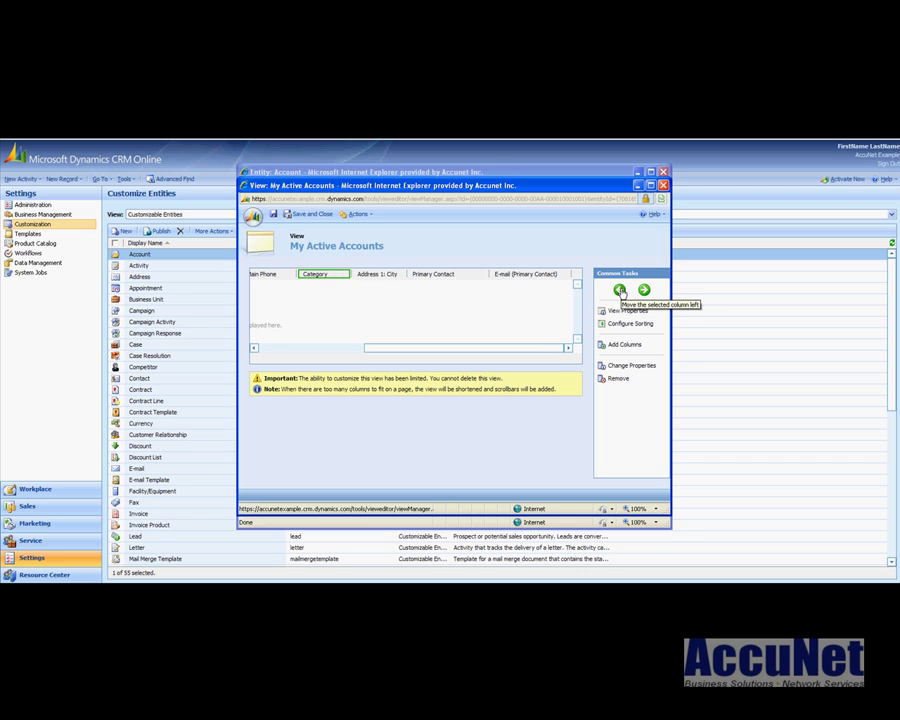
click(347, 349)
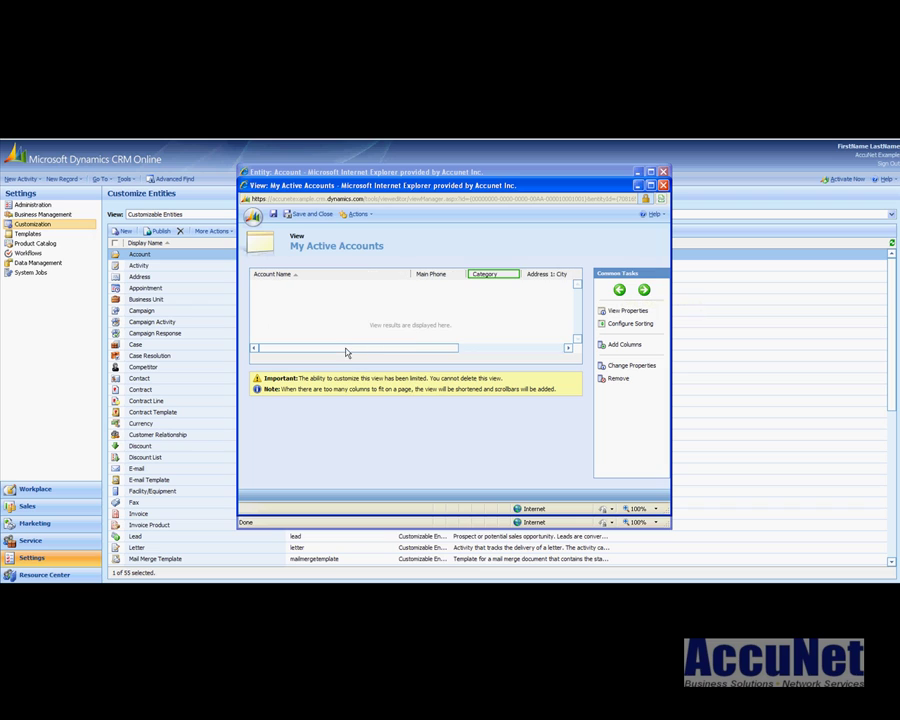
click(620, 290)
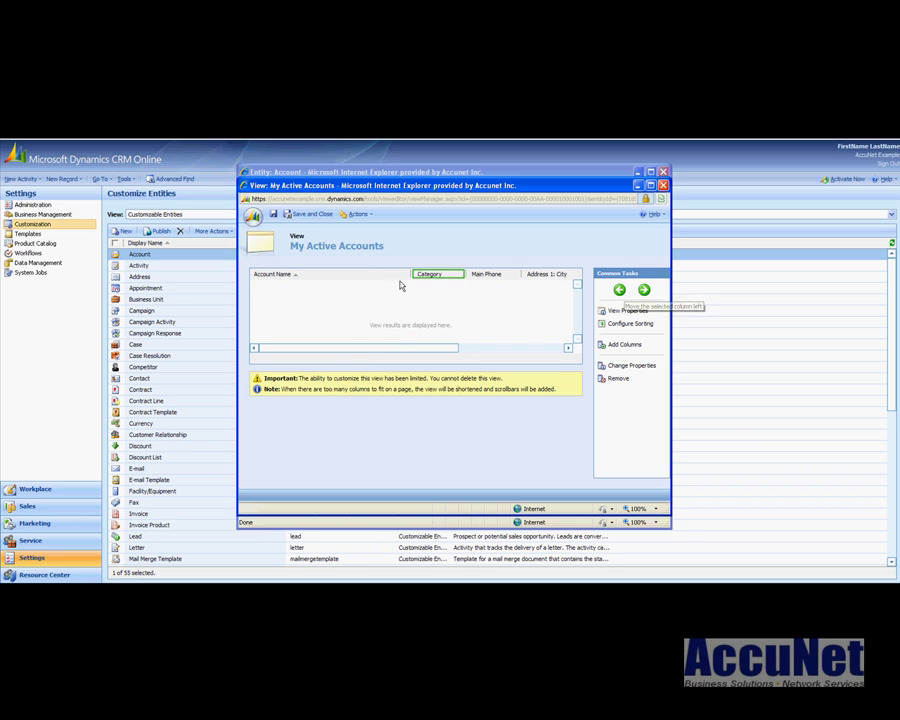
click(309, 216)
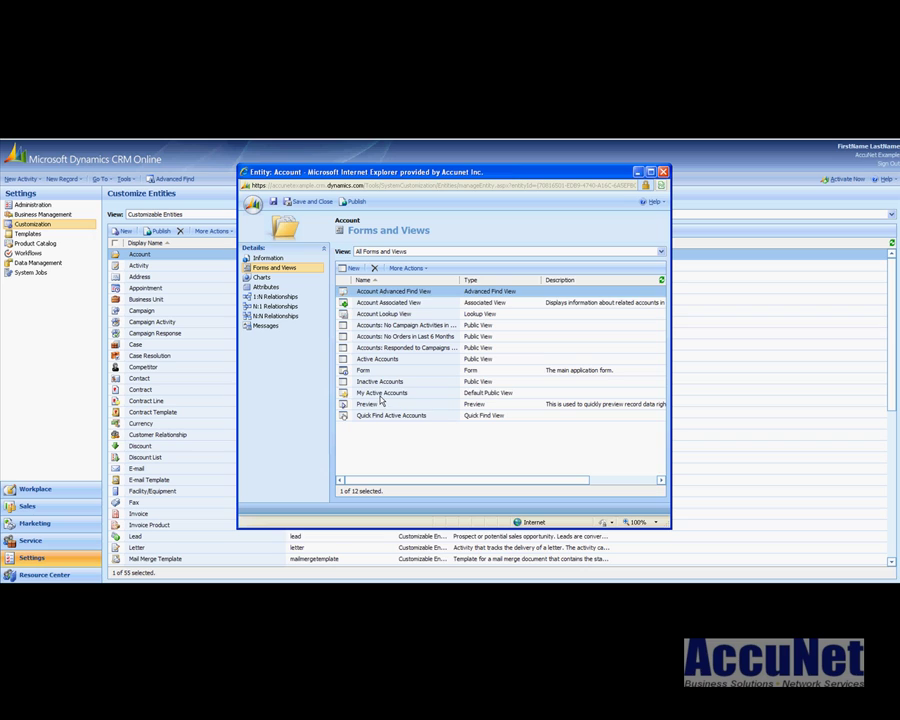
Open the Active Accounts public view and add the Category column to it.
click(381, 395)
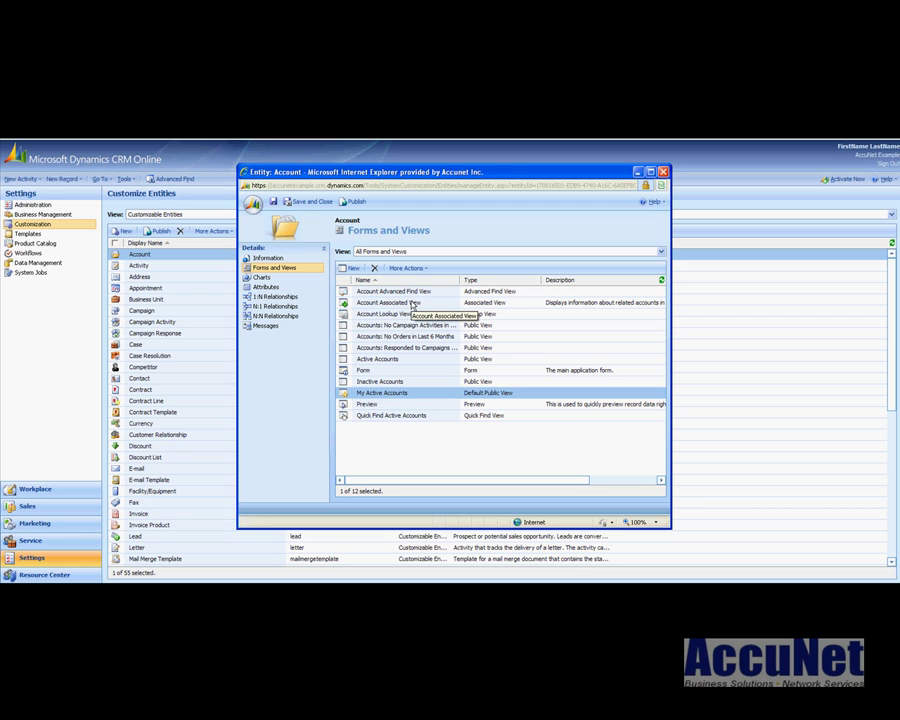
click(392, 362)
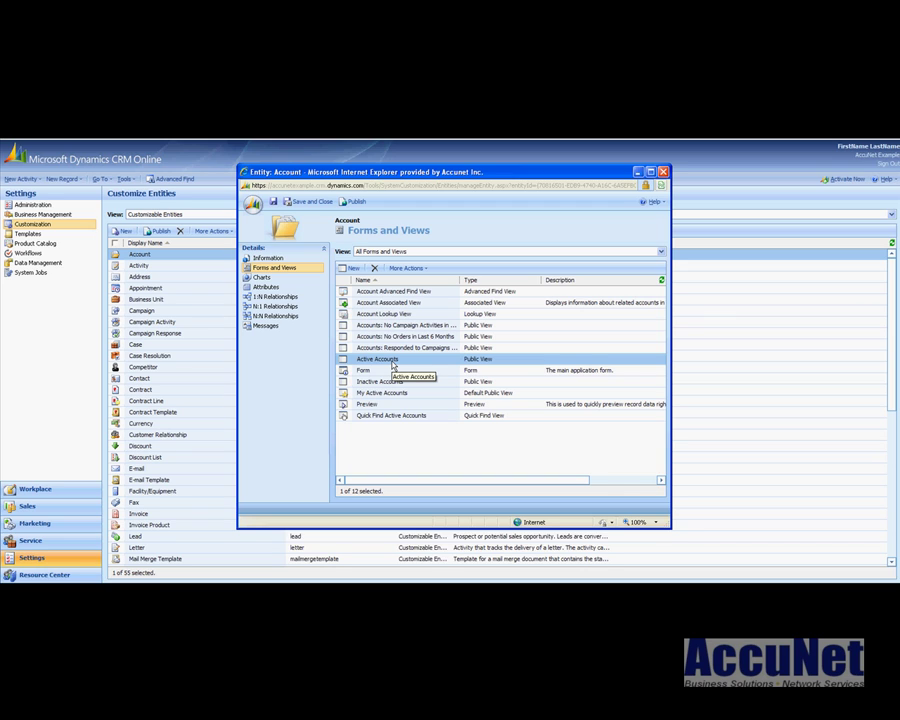
double_click(392, 362)
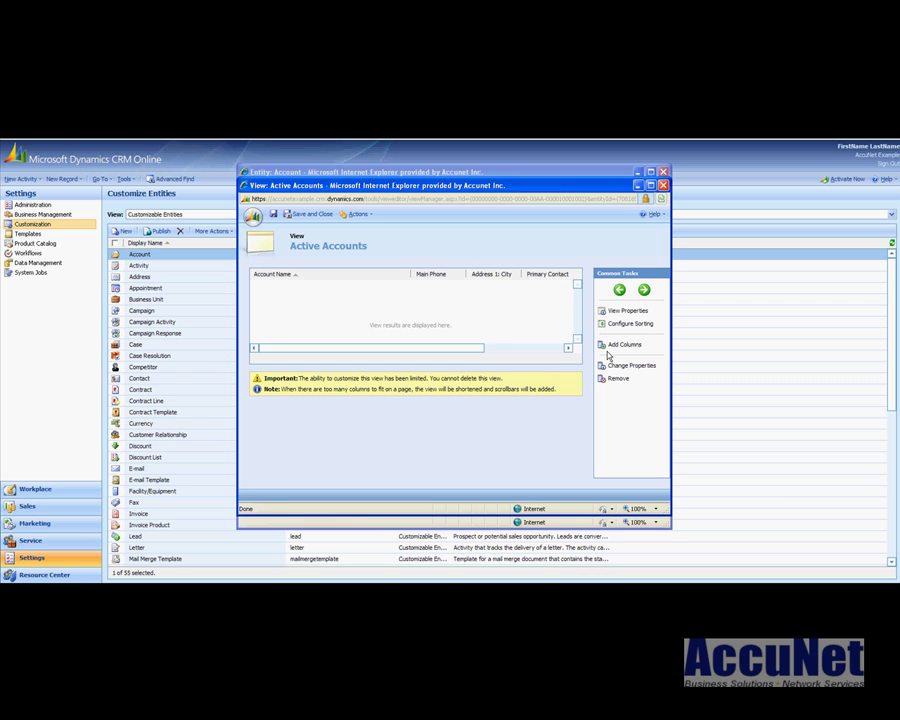
click(612, 346)
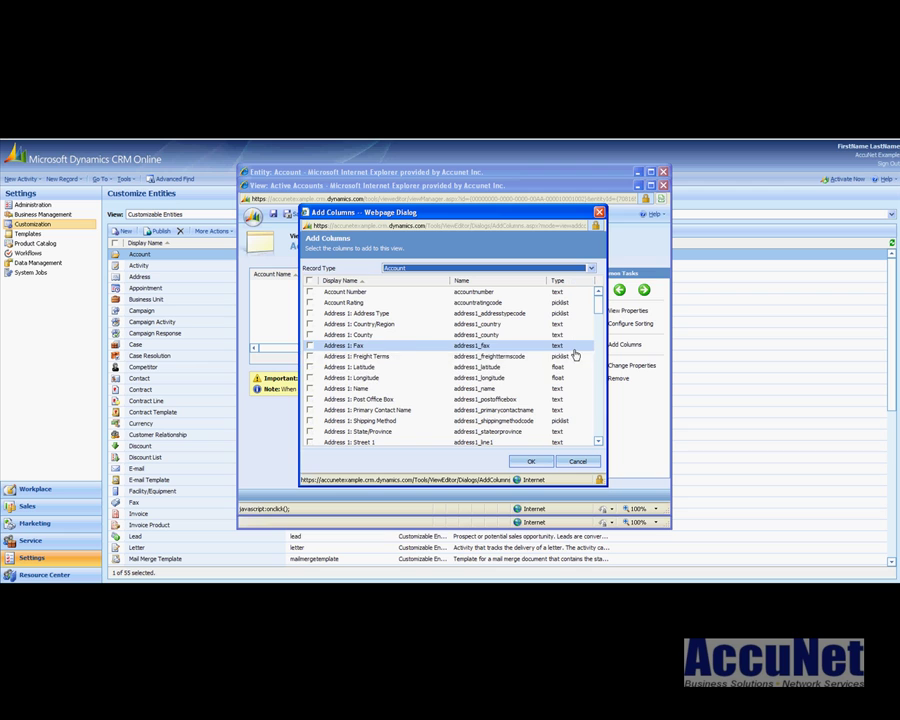
drag(602, 306, 595, 365)
click(475, 354)
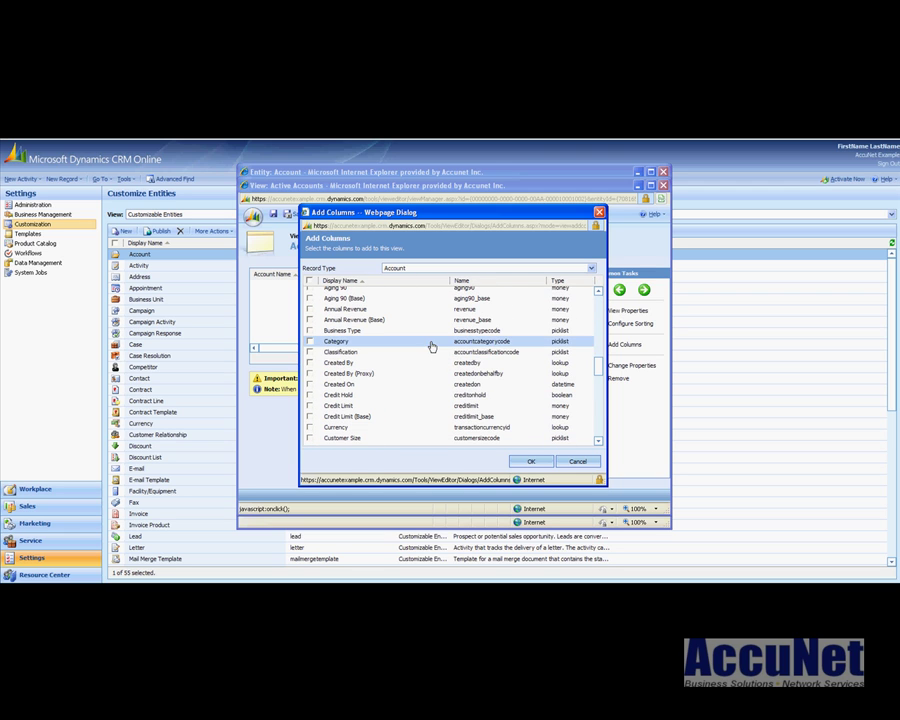
click(533, 461)
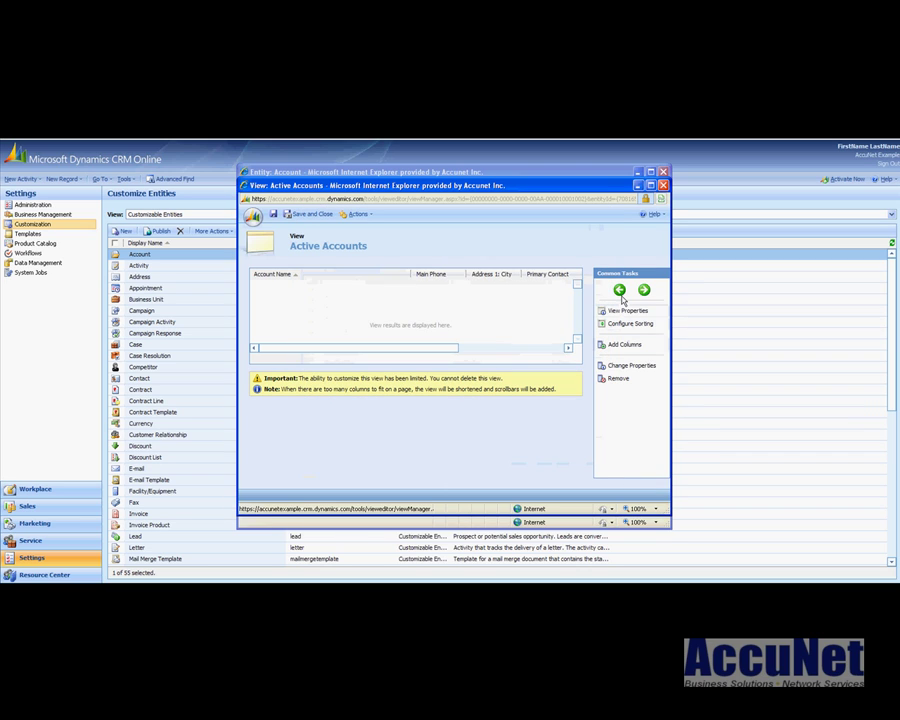
Move the Category column ahead of Main Phone in Active Accounts, and save and close the view.
click(619, 291)
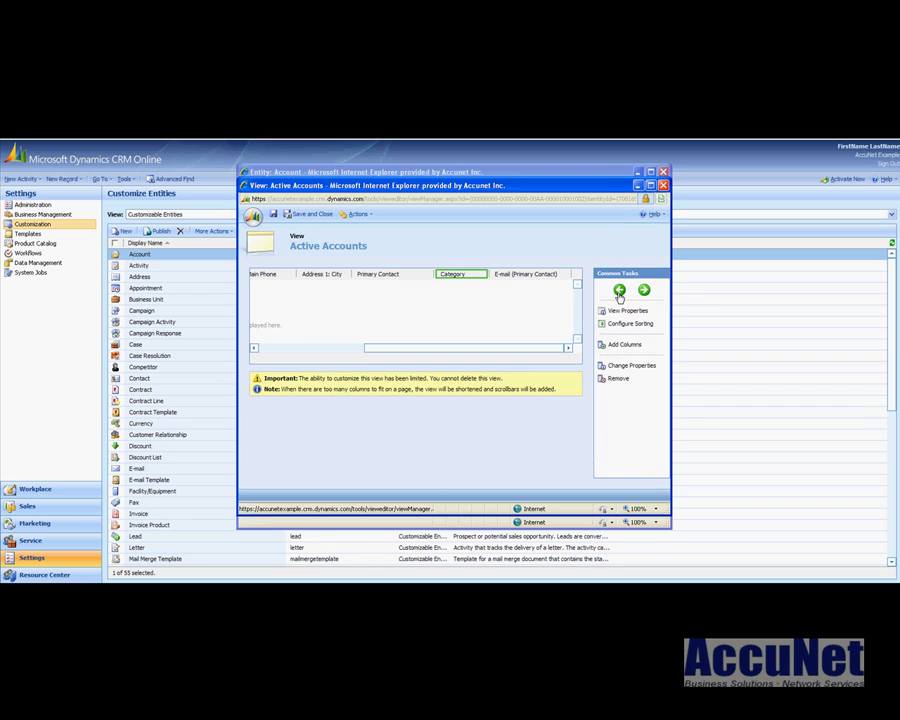
click(619, 291)
click(619, 291)
click(619, 291)
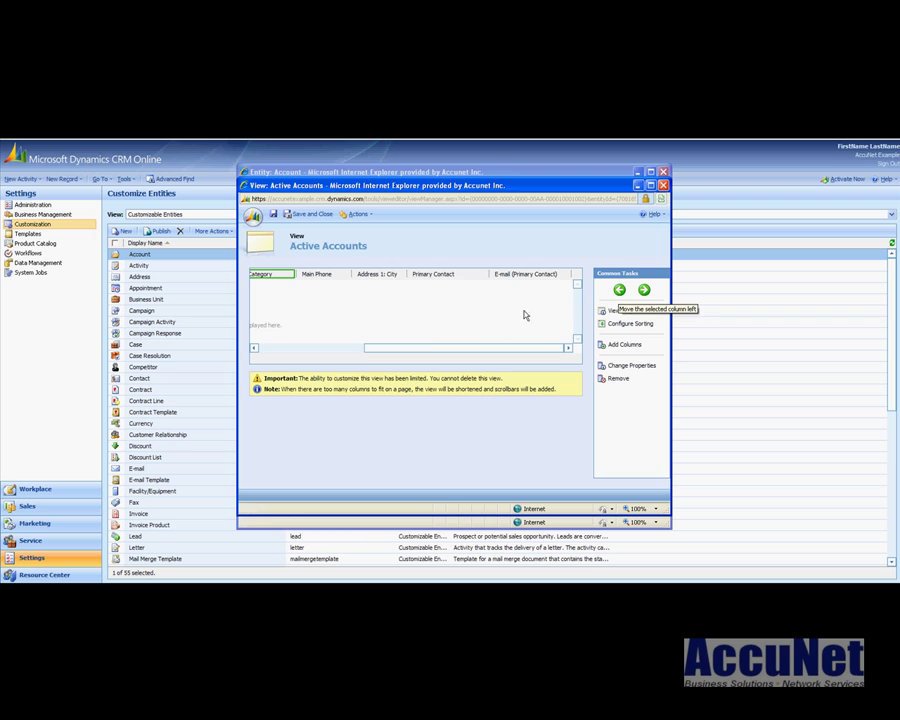
click(322, 218)
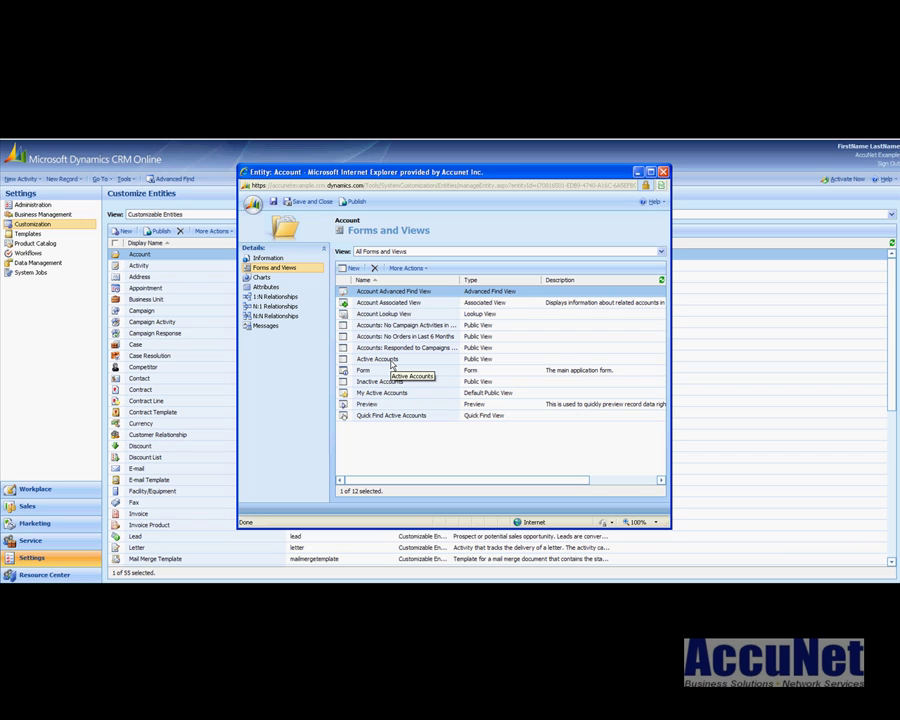
Set Active Accounts as the default public view of the Account entity, and save and close the entity.
click(390, 362)
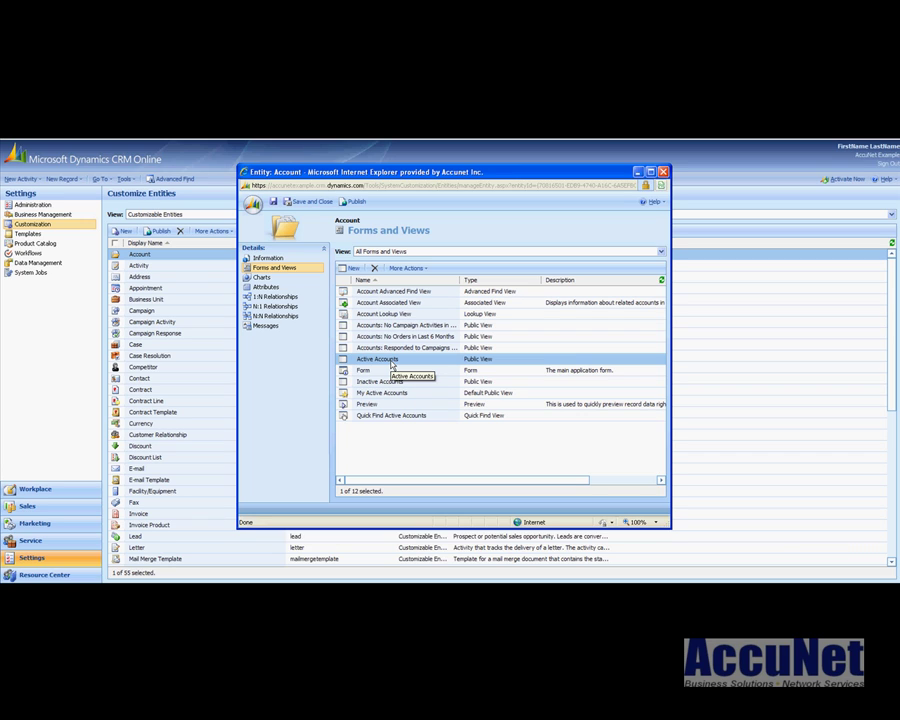
click(422, 270)
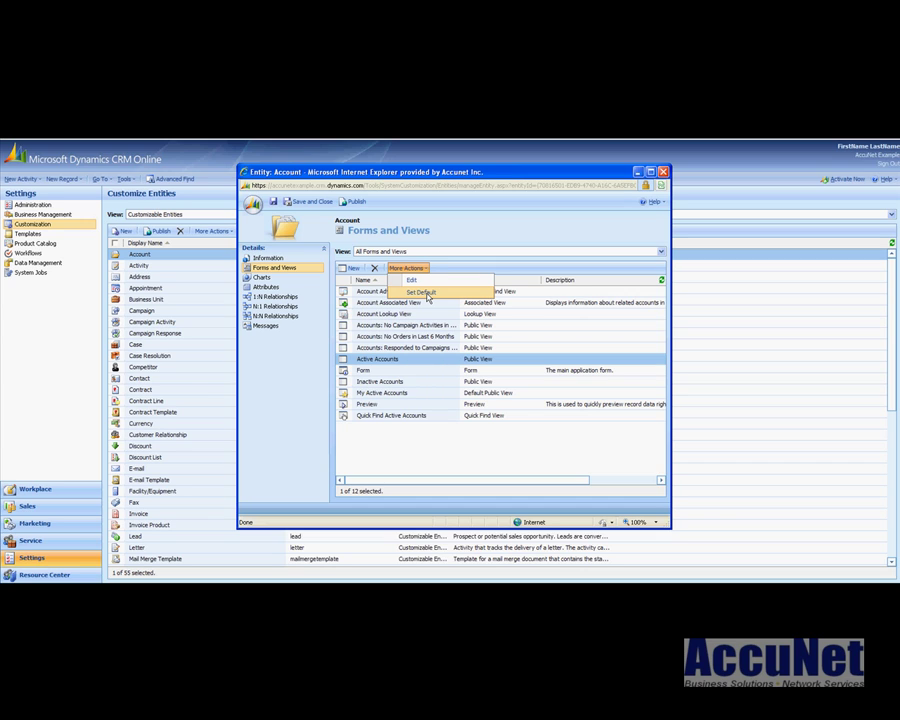
click(425, 293)
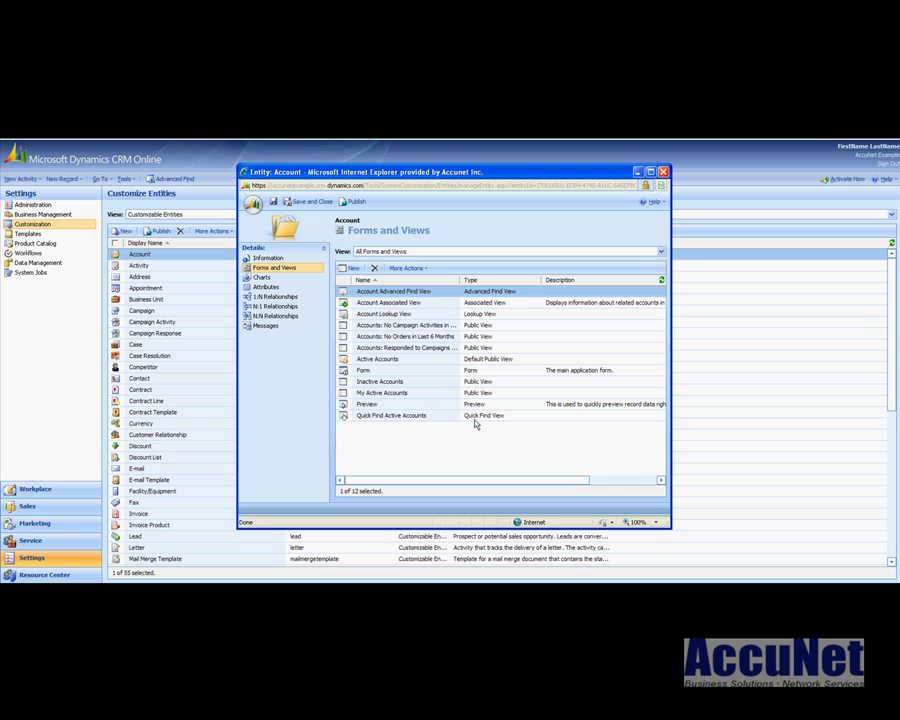
click(308, 202)
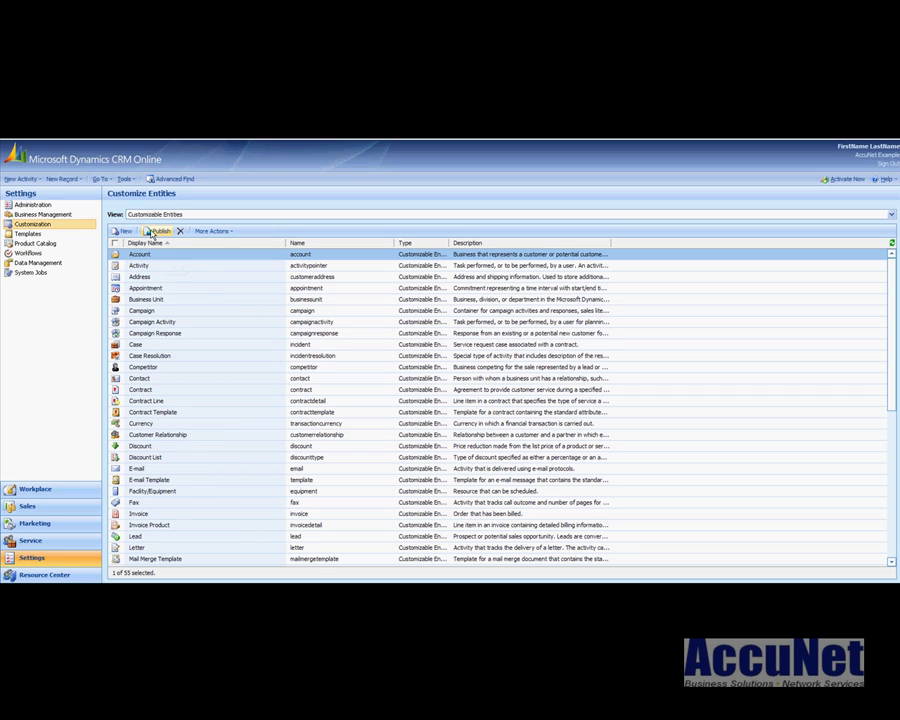
Publish all customizations from the Customize Entities list.
click(210, 232)
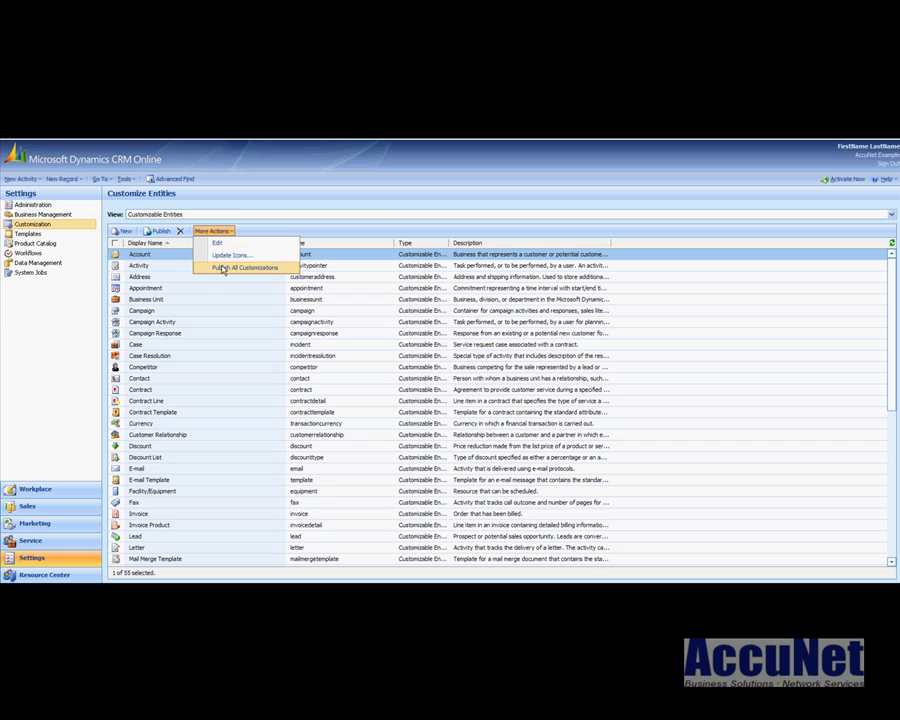
click(223, 268)
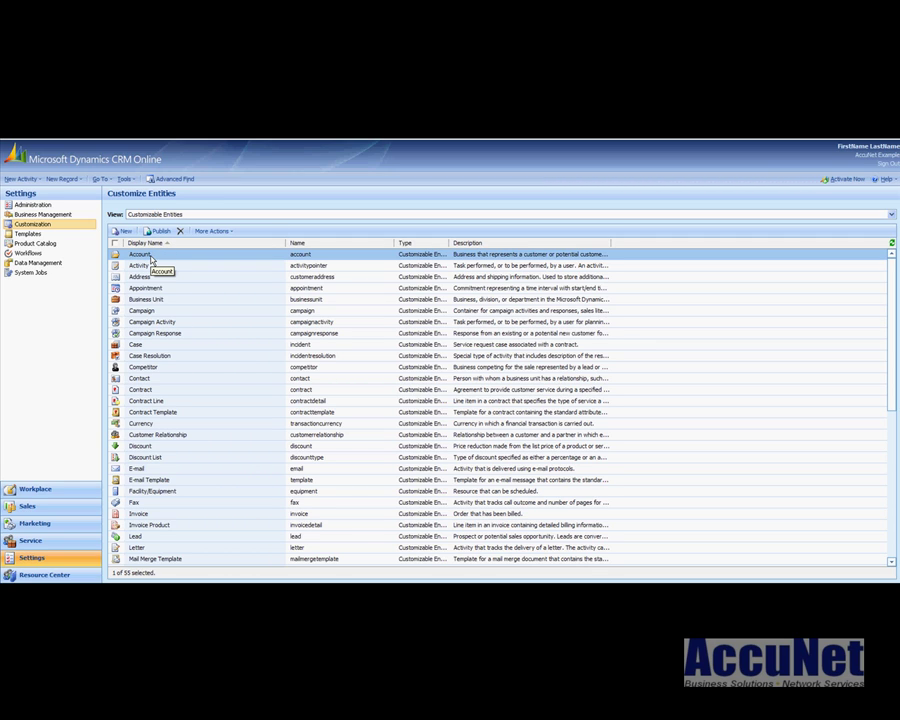
click(210, 232)
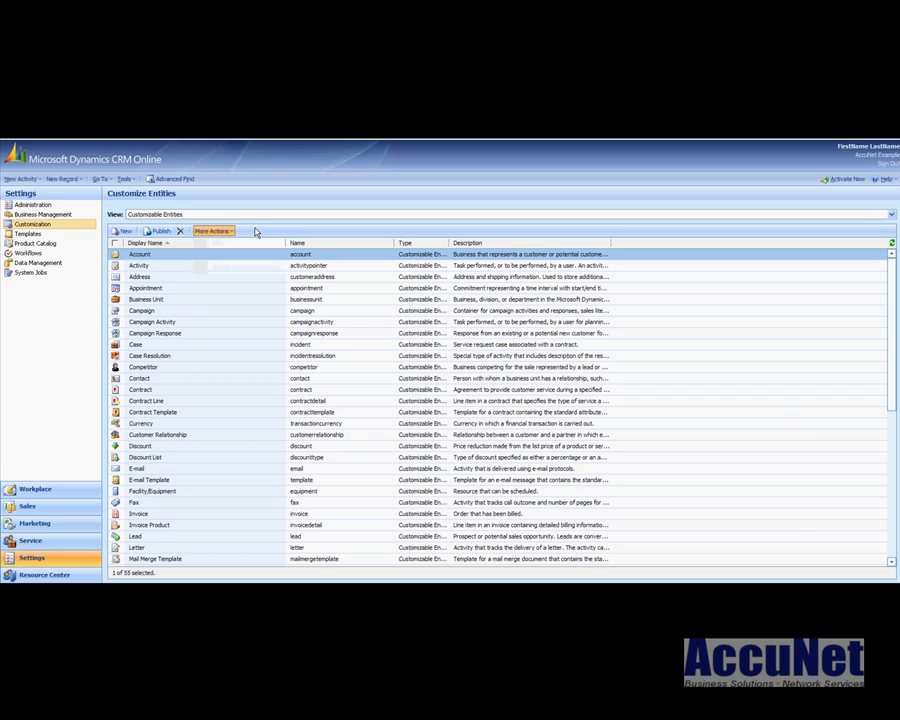
Open the Accounts list in the Sales area and collapse the Get Started with Accounts pane.
click(38, 510)
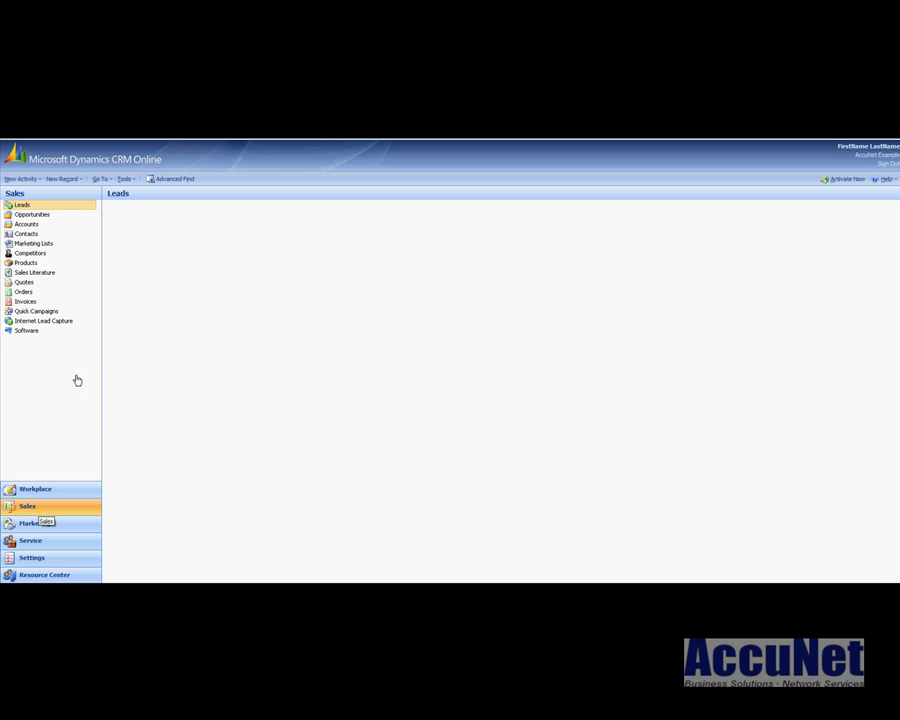
click(28, 225)
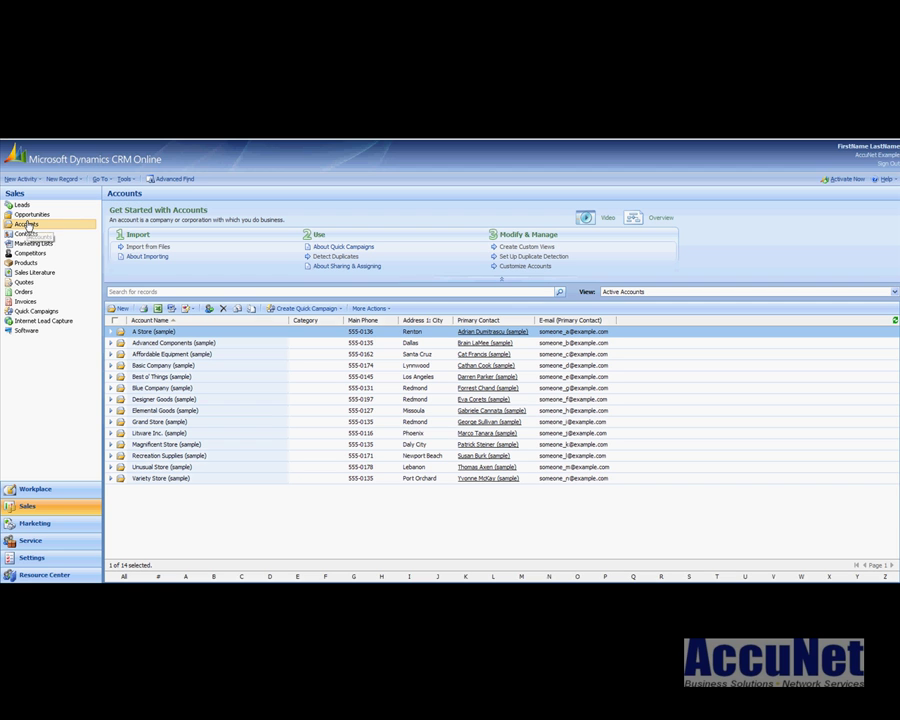
click(503, 281)
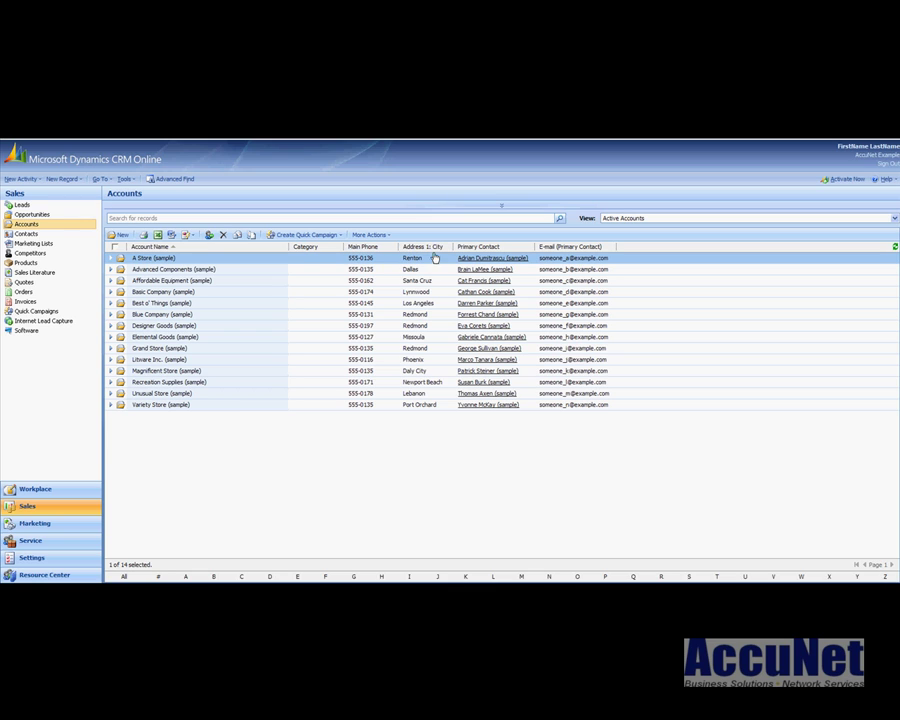
Open the A Store (sample) account, set its Category to Preferred Customer, and save and close the record.
double_click(278, 262)
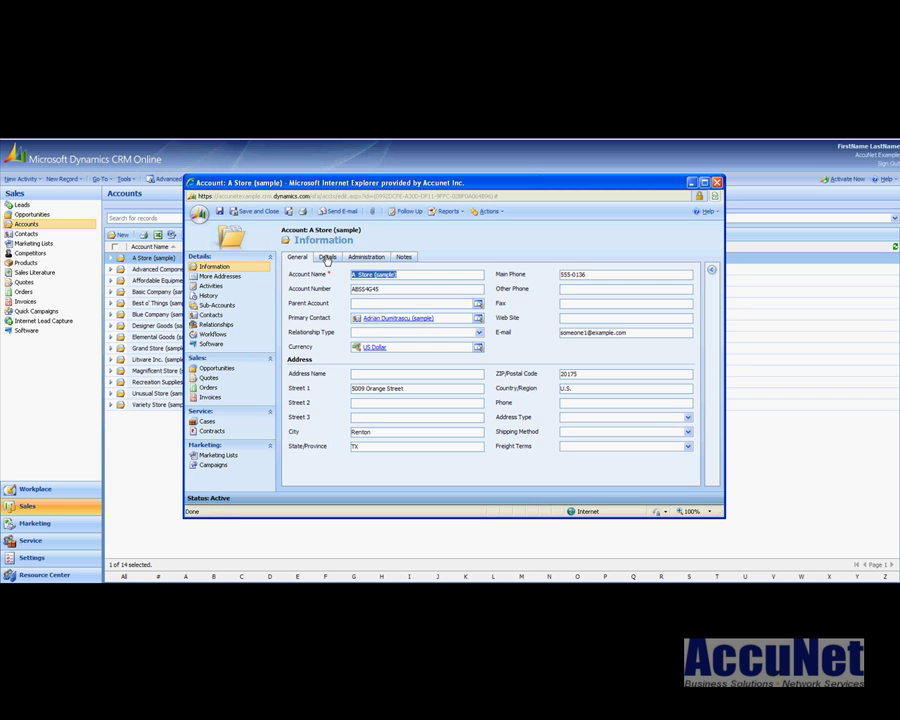
click(327, 257)
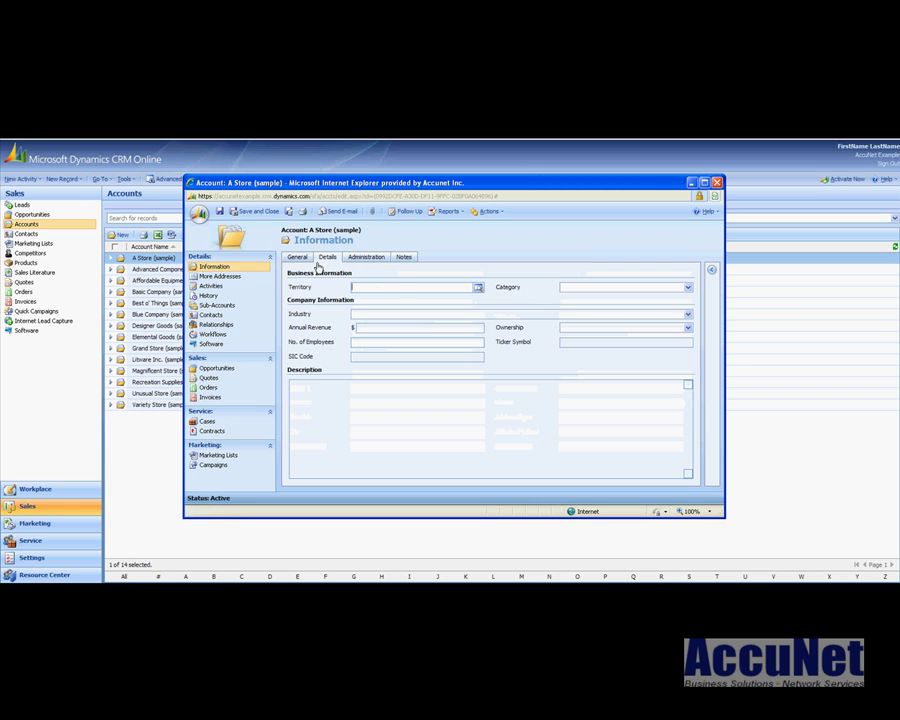
click(568, 287)
click(566, 306)
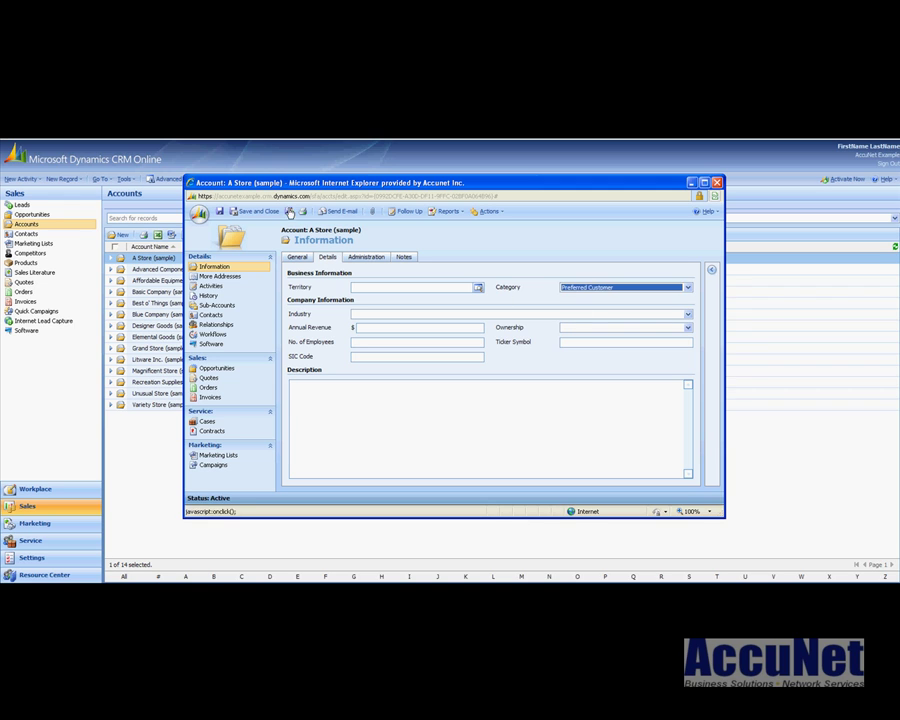
click(251, 210)
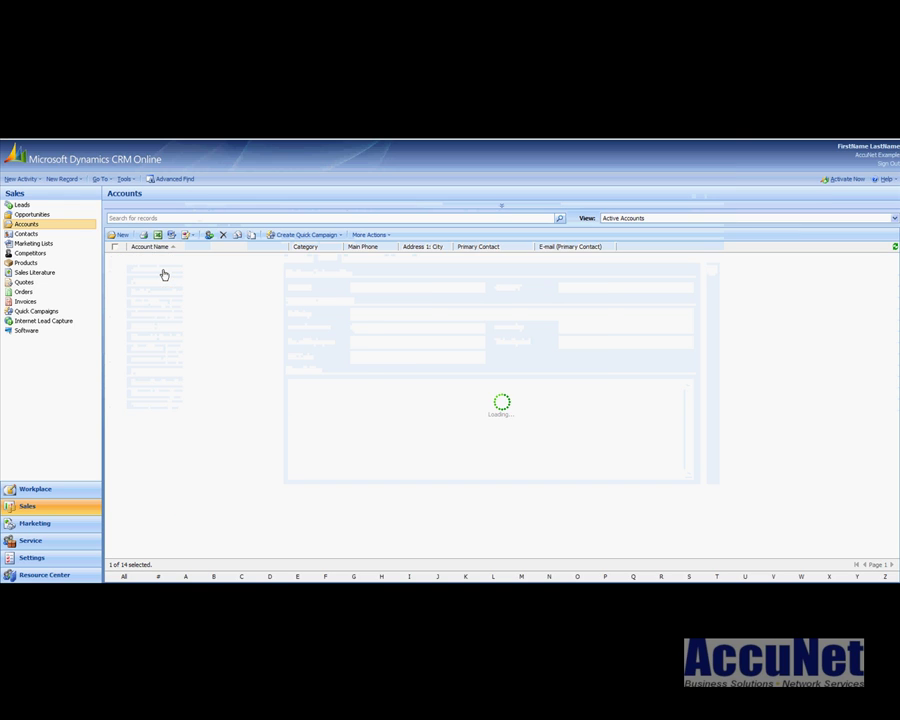
Open the Advanced Components (sample) account, set its Category to Standard, and save and close the record.
click(162, 270)
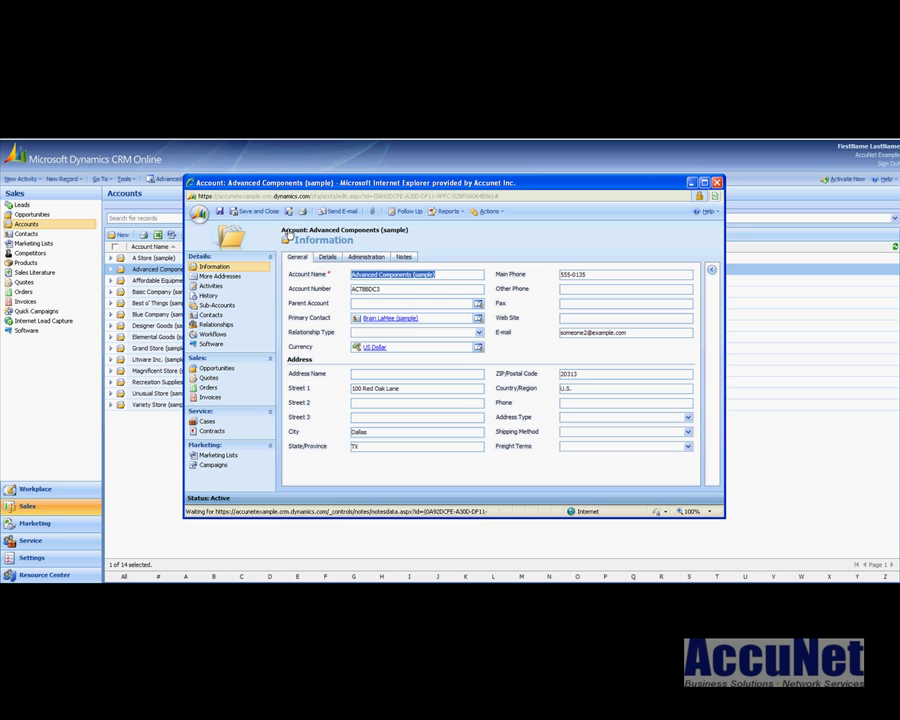
click(327, 257)
click(565, 288)
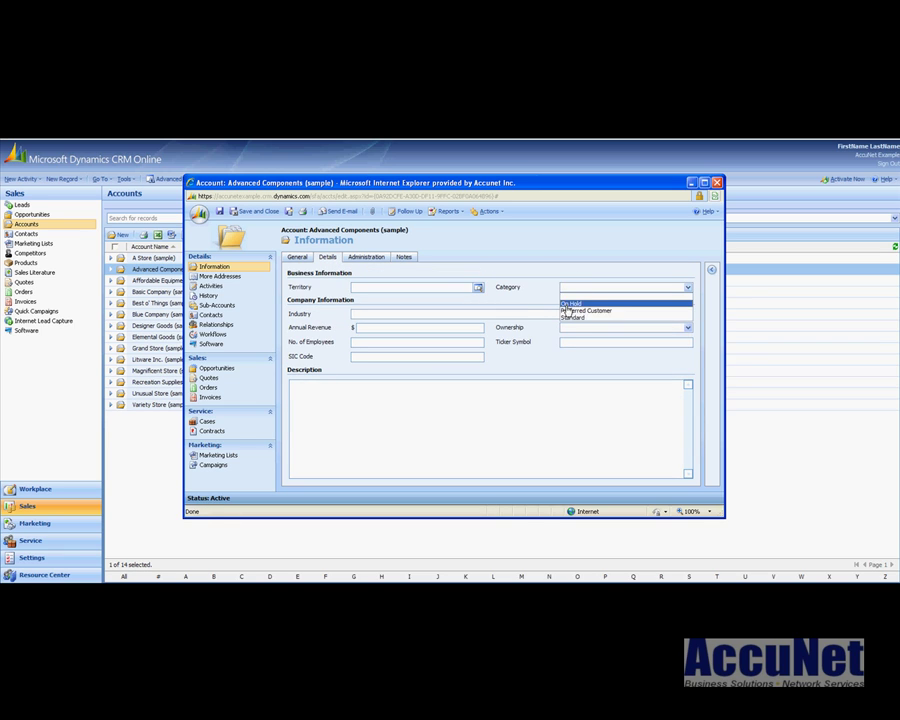
click(568, 317)
click(255, 210)
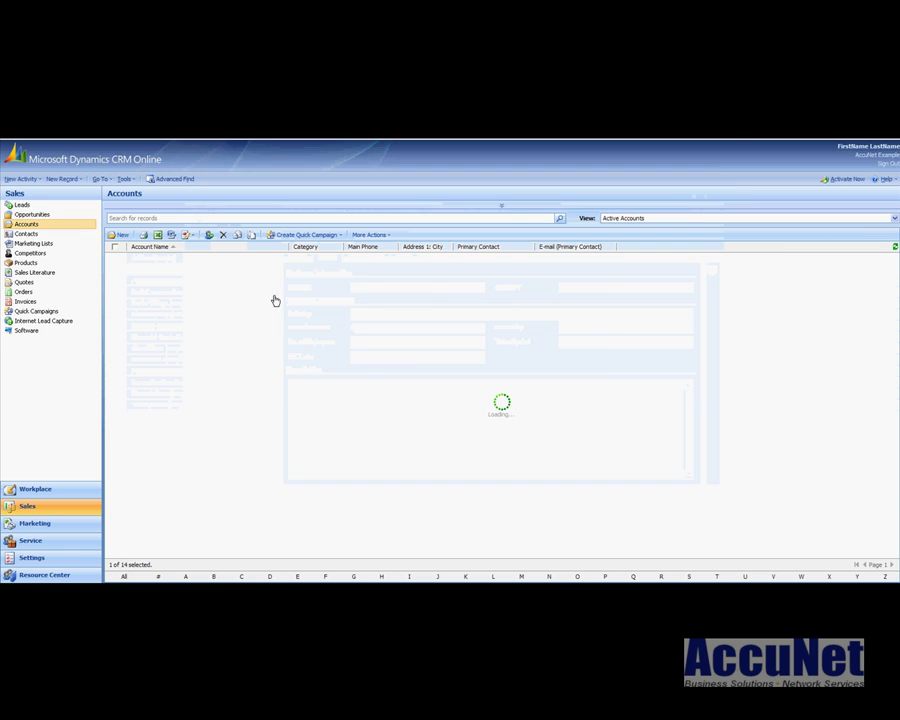